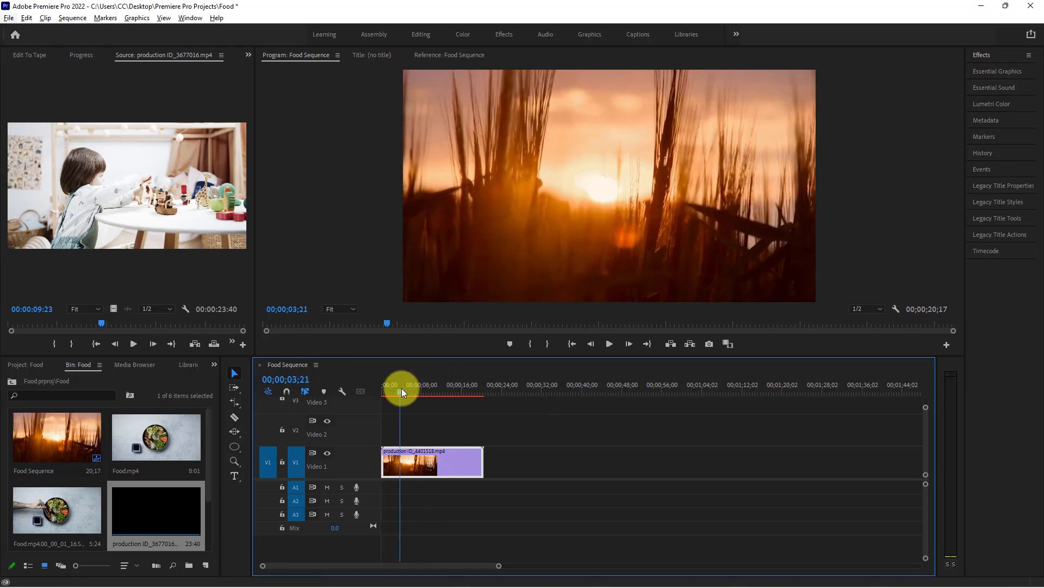
# Play a short stretch of the Food Sequence from the current playhead position
pyautogui.press('space')
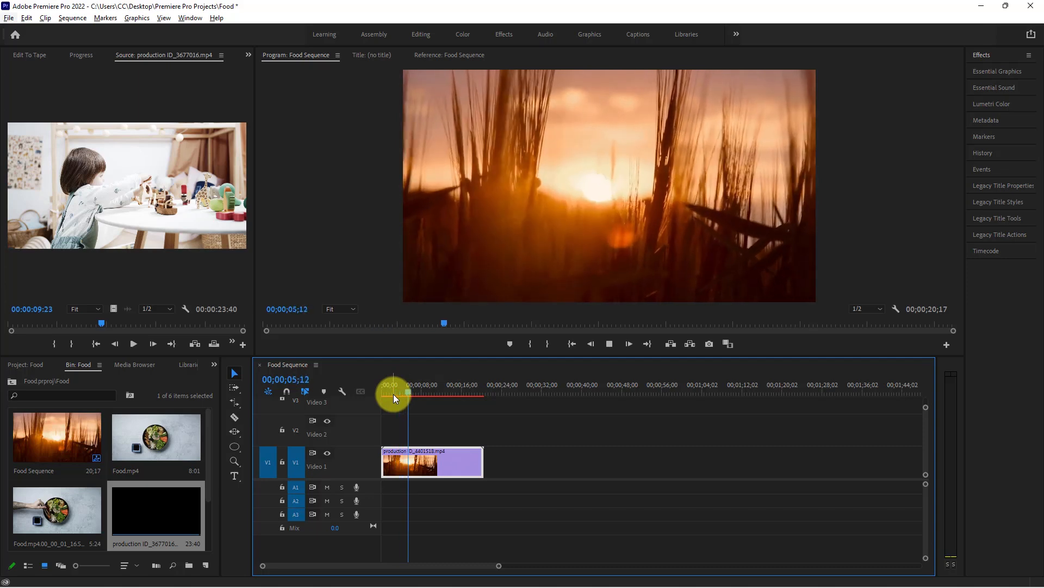
pyautogui.press('space')
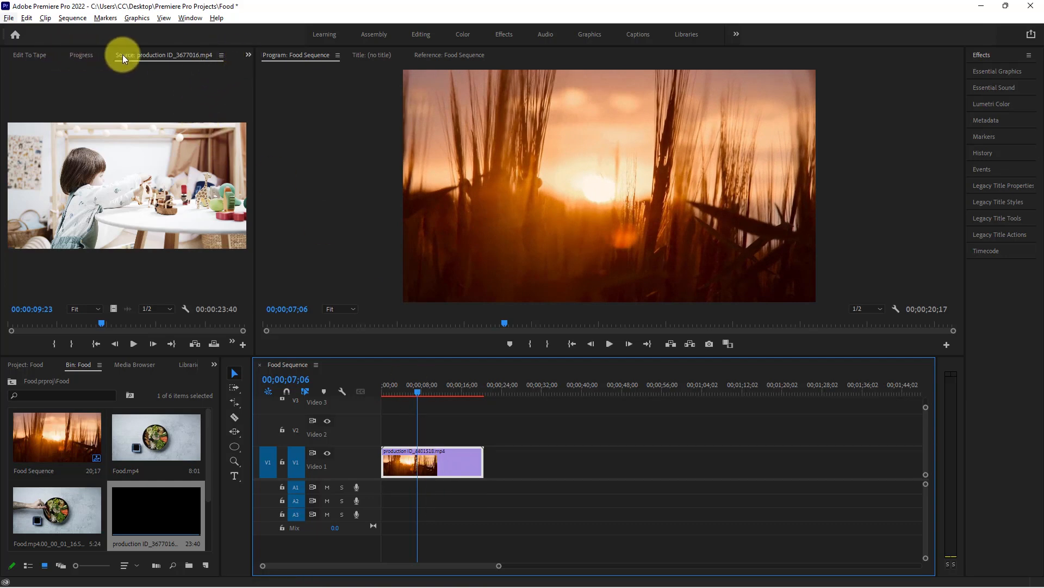
# Show the sunset clip's Effect Controls with the Motion properties expanded and the playhead at the start of the sequence
pyautogui.click(248, 55)
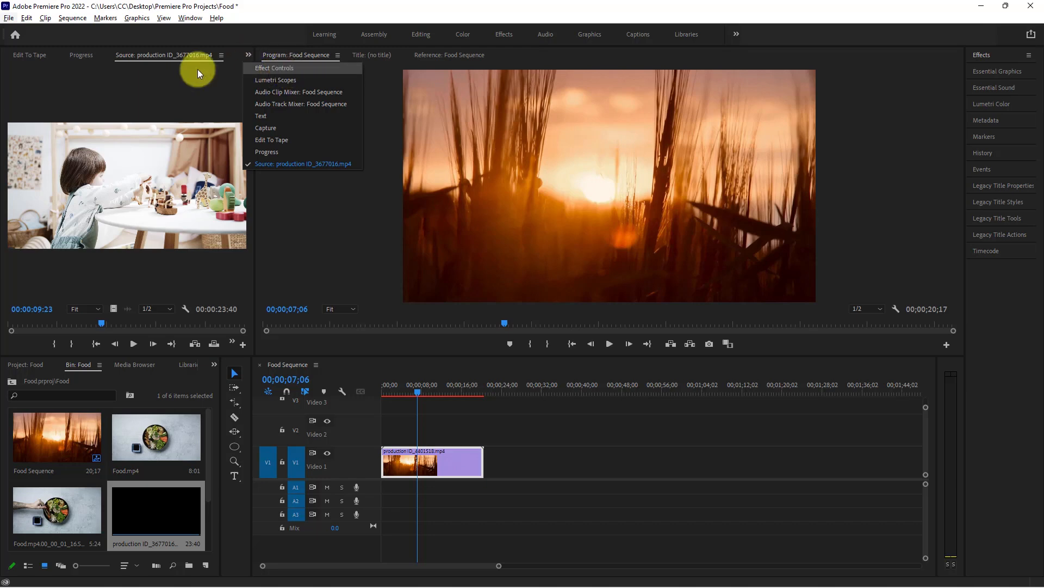
pyautogui.click(79, 55)
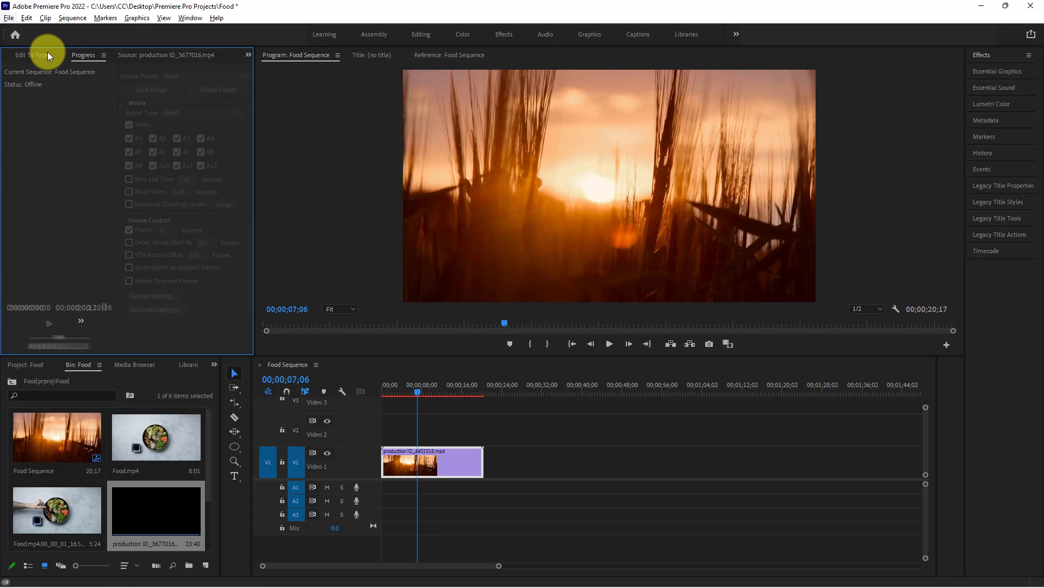
pyautogui.click(34, 54)
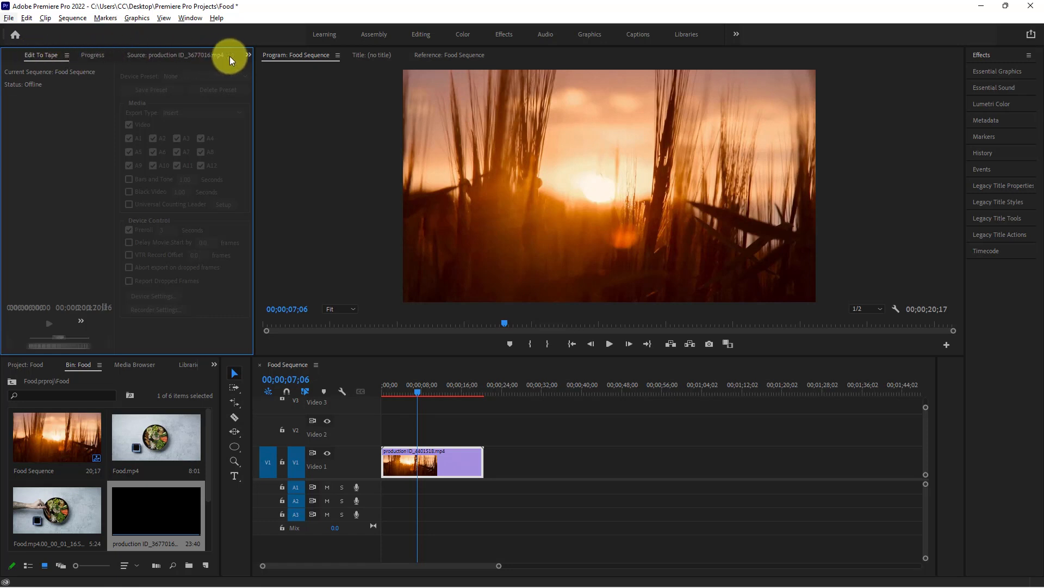
pyautogui.click(249, 56)
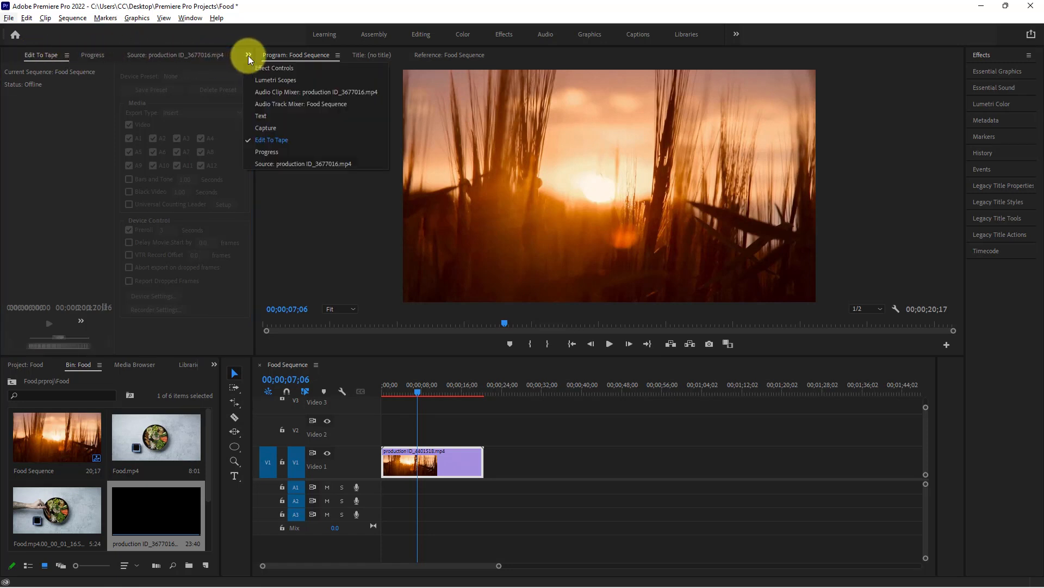
pyautogui.click(273, 69)
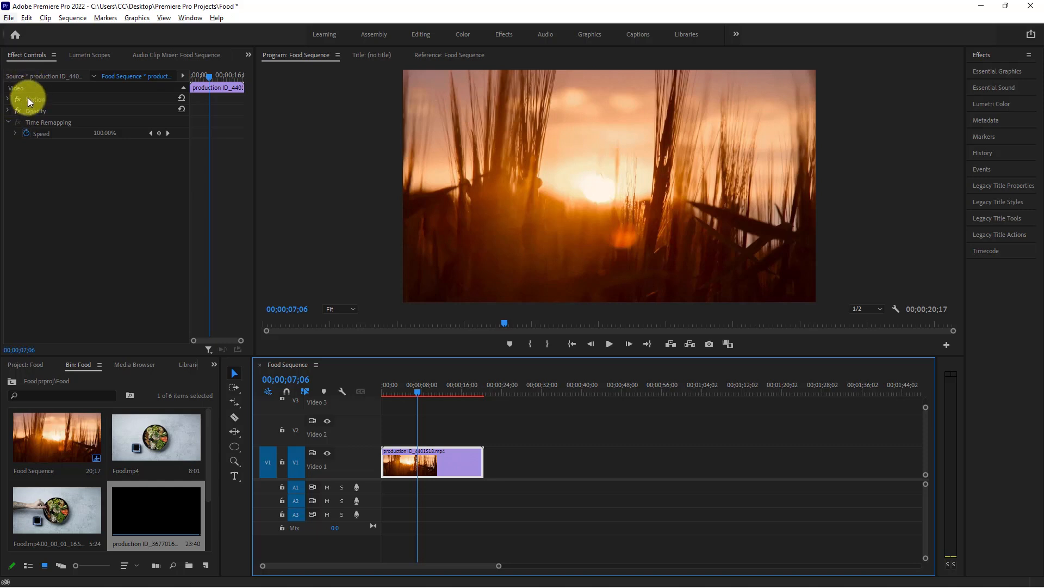
pyautogui.click(7, 101)
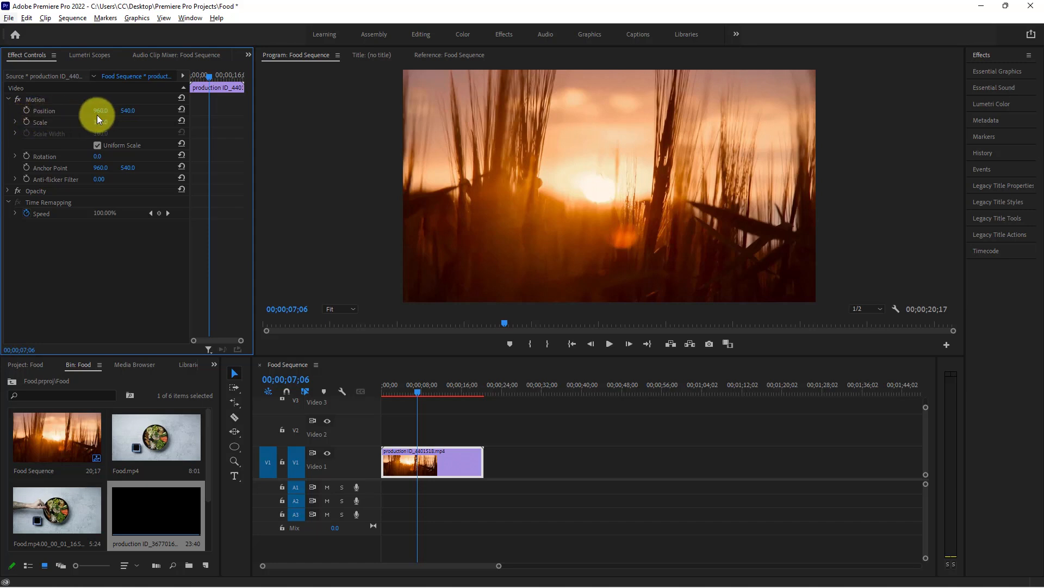
pyautogui.moveTo(418, 390); pyautogui.dragTo(382, 391)
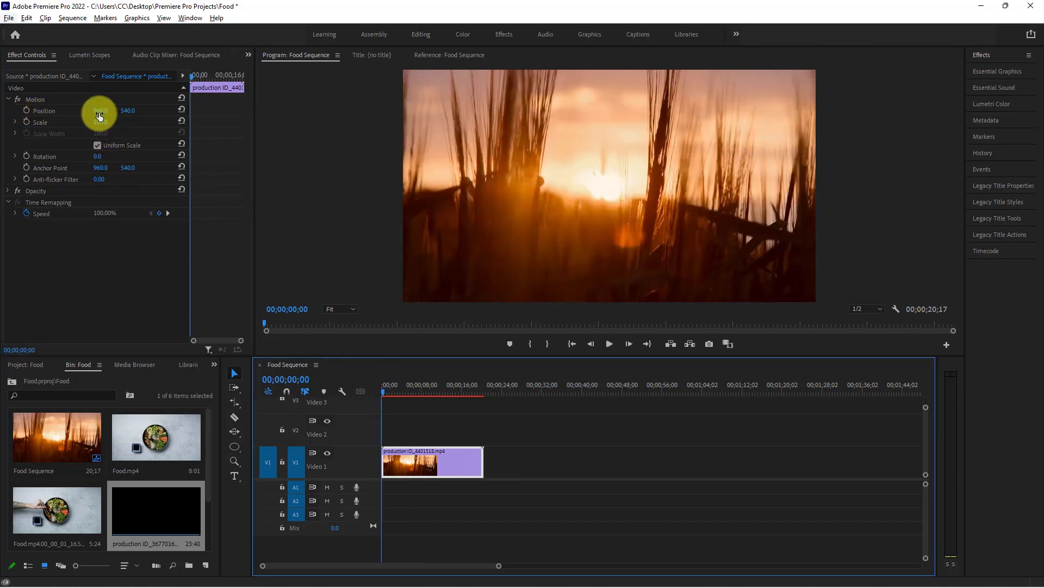
# Try different Position and Scale values on the clip, resetting each parameter to its default
pyautogui.moveTo(99, 113); pyautogui.dragTo(52, 113)
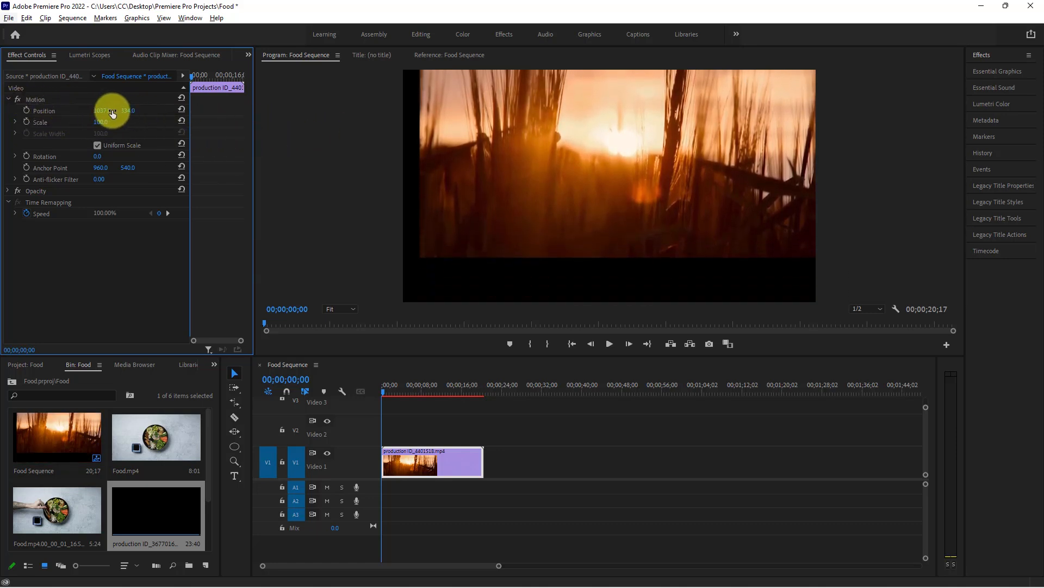
pyautogui.click(183, 110)
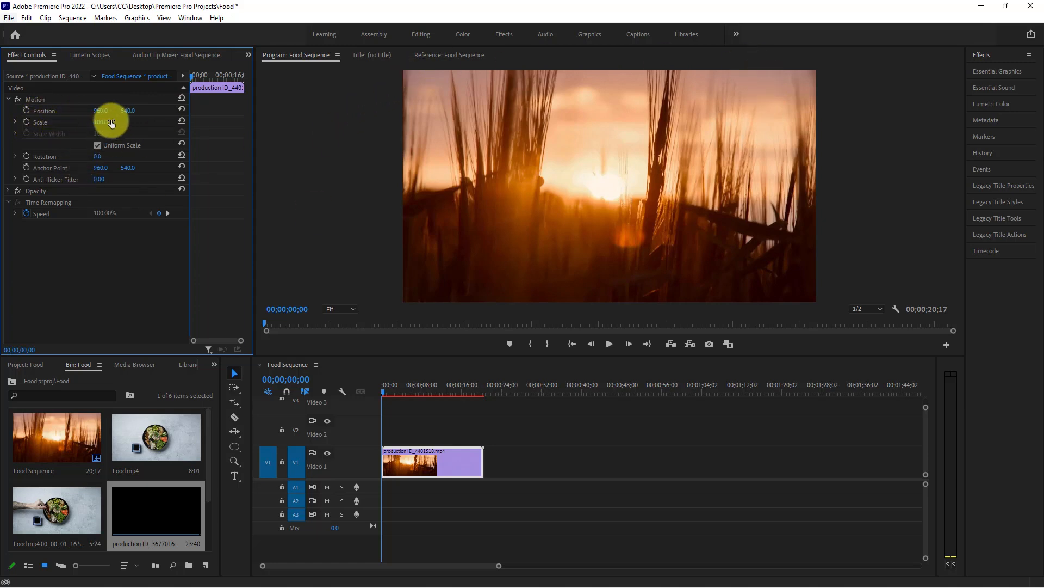
pyautogui.moveTo(105, 120); pyautogui.dragTo(76, 124)
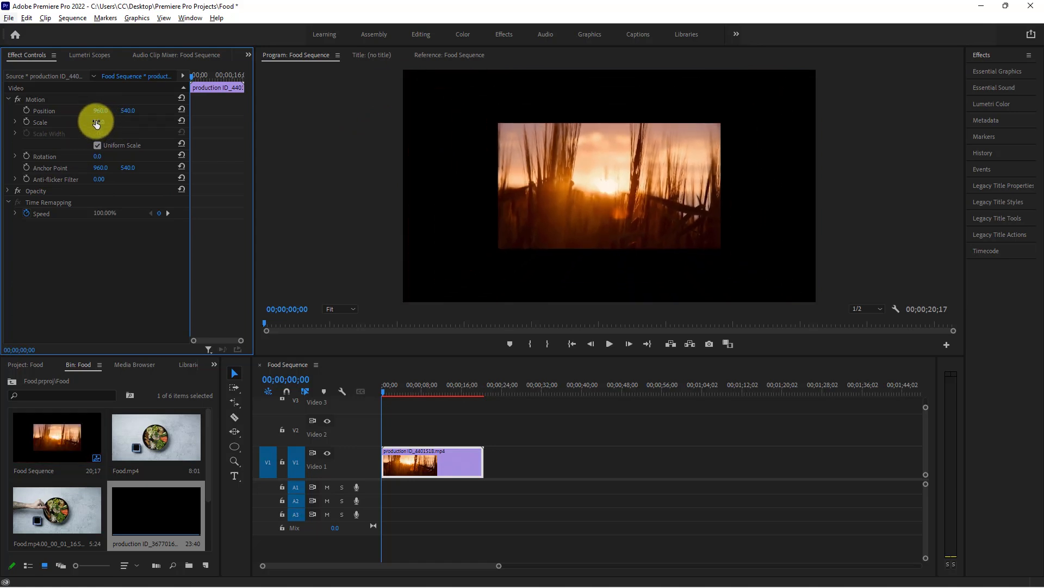
pyautogui.moveTo(98, 125); pyautogui.dragTo(305, 144)
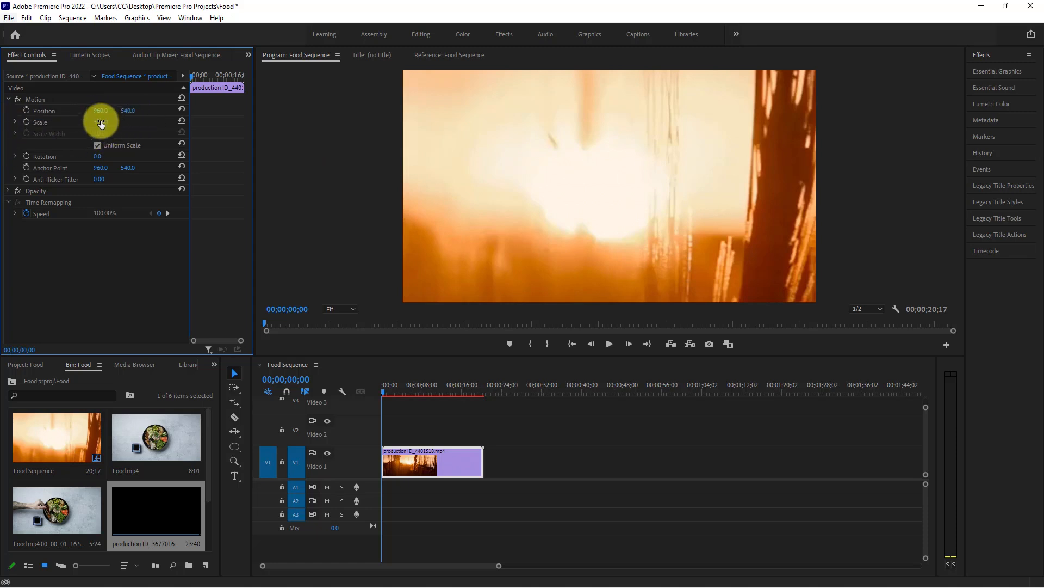
pyautogui.click(179, 120)
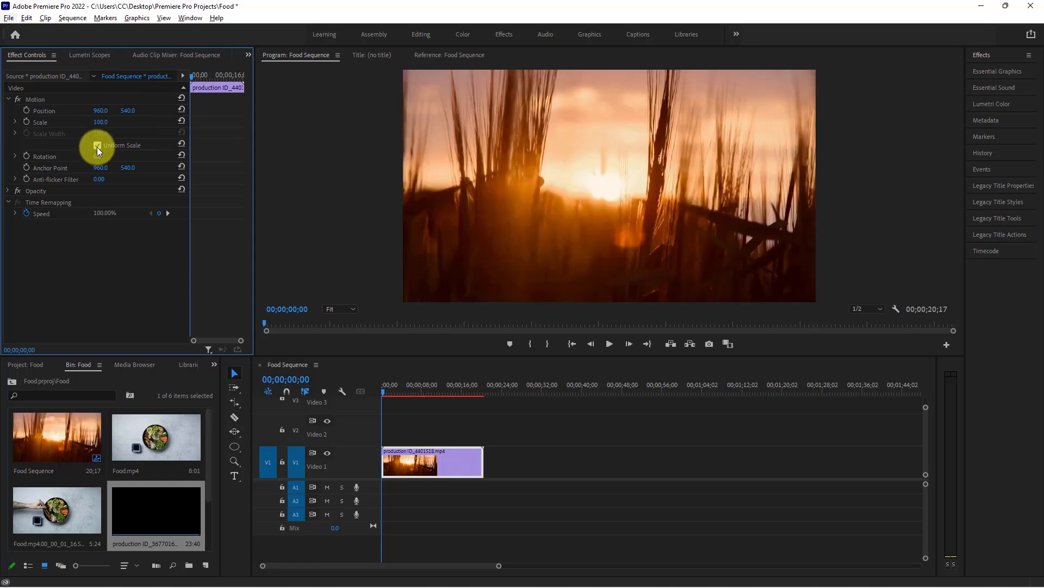
# Try non-uniform scaling with Scale Height 38 and Scale Width 347, and restore both defaults with Uniform Scale enabled
pyautogui.click(97, 145)
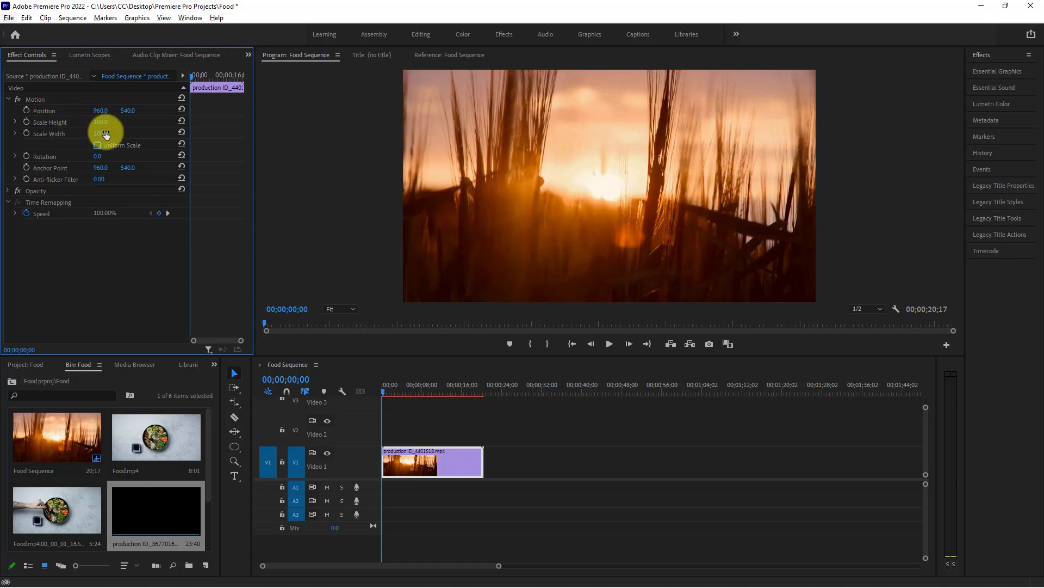
pyautogui.moveTo(94, 123); pyautogui.dragTo(235, 130)
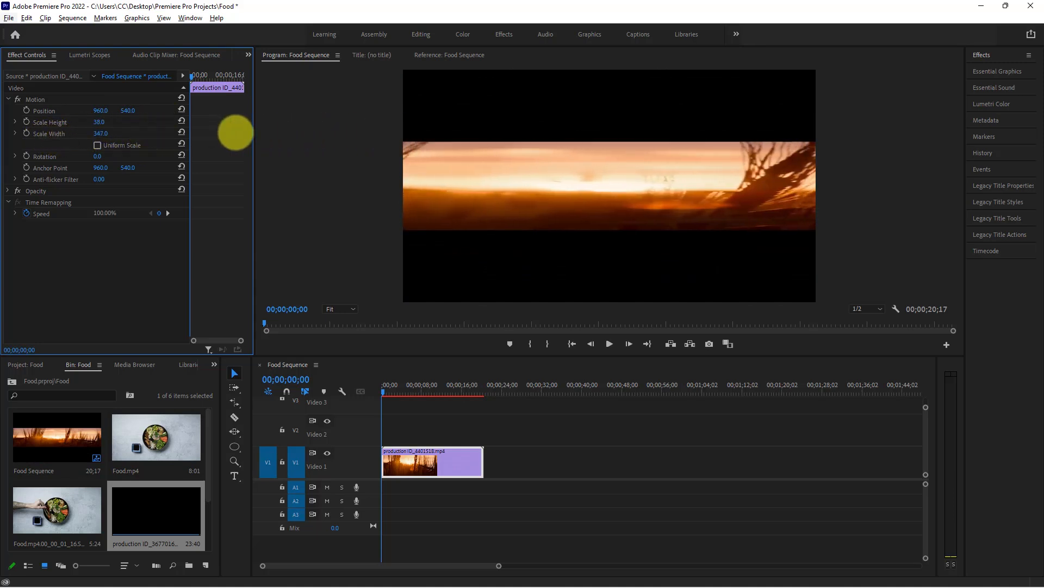
pyautogui.click(97, 145)
pyautogui.click(181, 120)
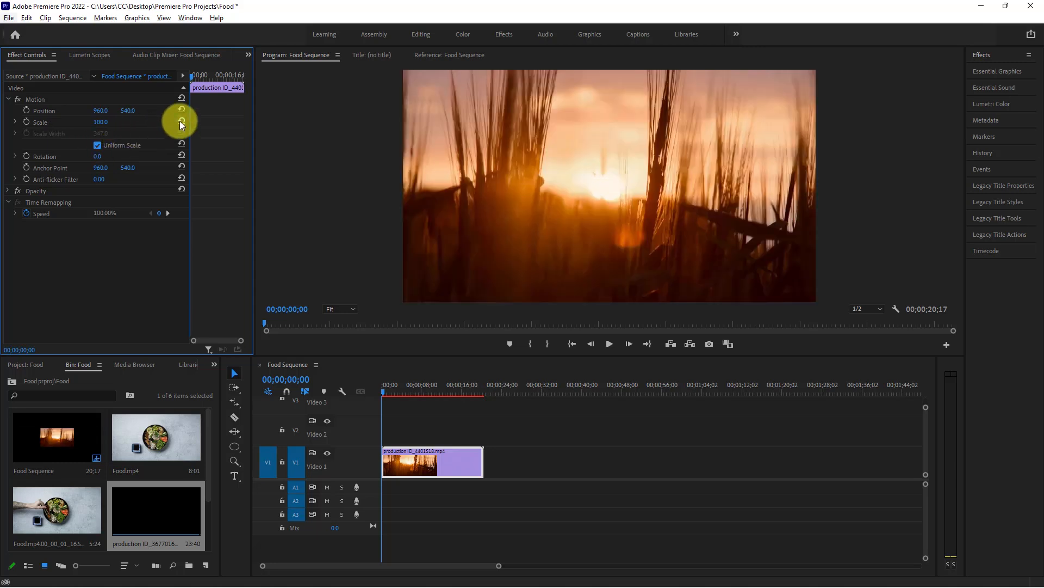
pyautogui.click(97, 146)
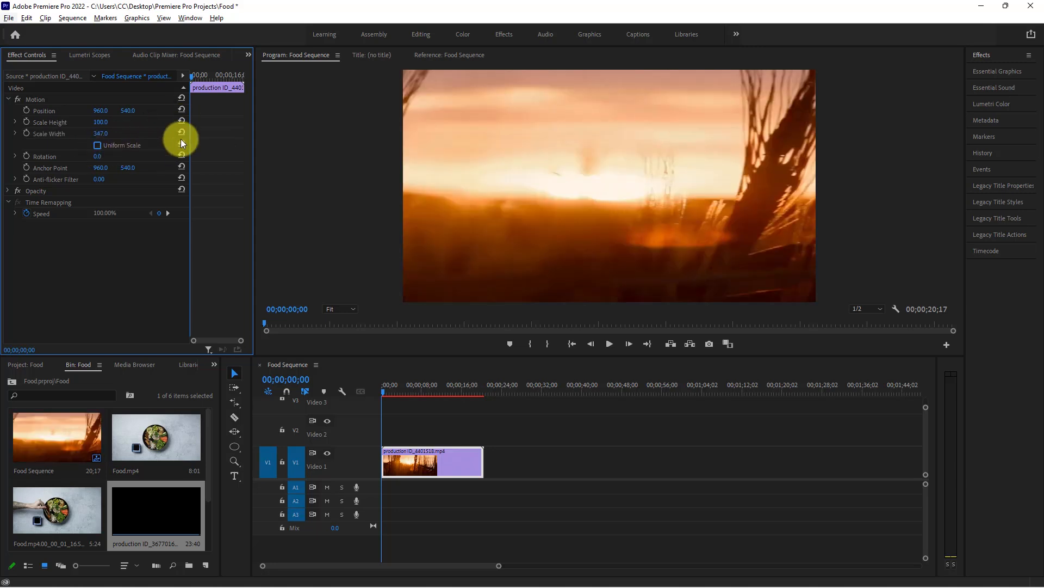
pyautogui.click(180, 132)
pyautogui.click(96, 145)
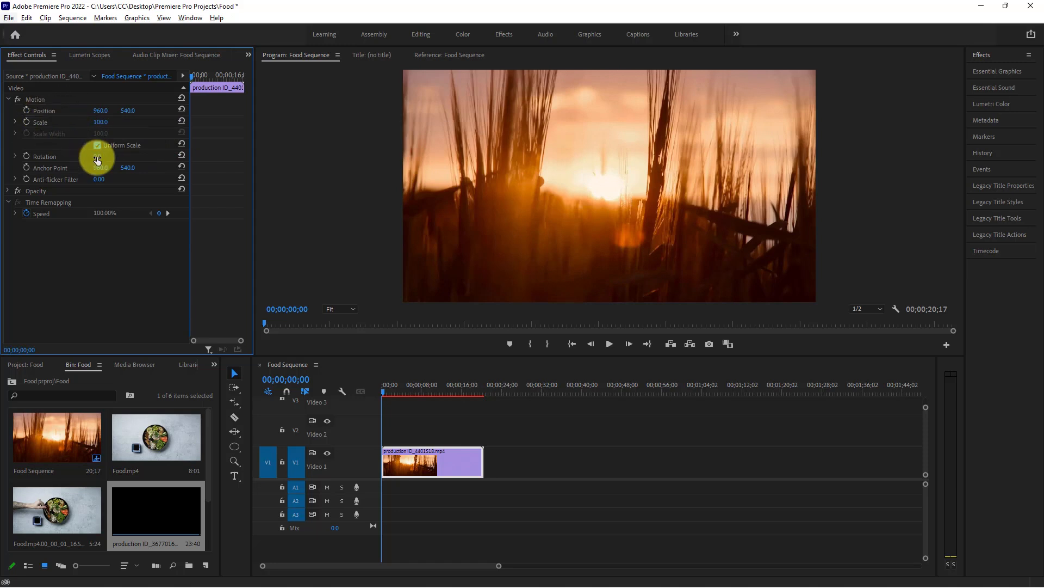
# Try rotating the clip and enlarging it to a Scale of 179, and reset Rotation and Scale to their defaults
pyautogui.moveTo(100, 156)
pyautogui.mouseDown()
pyautogui.moveTo(125, 167)
pyautogui.moveTo(84, 163)
pyautogui.moveTo(108, 168)
pyautogui.moveTo(117, 163)
pyautogui.moveTo(109, 157)
pyautogui.mouseUp()
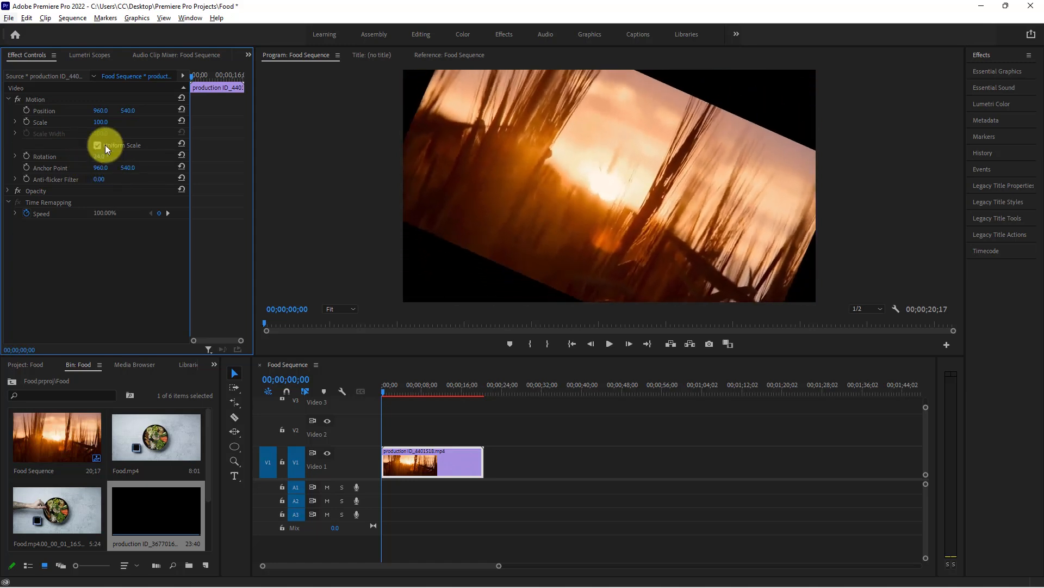
pyautogui.moveTo(93, 121); pyautogui.dragTo(147, 128)
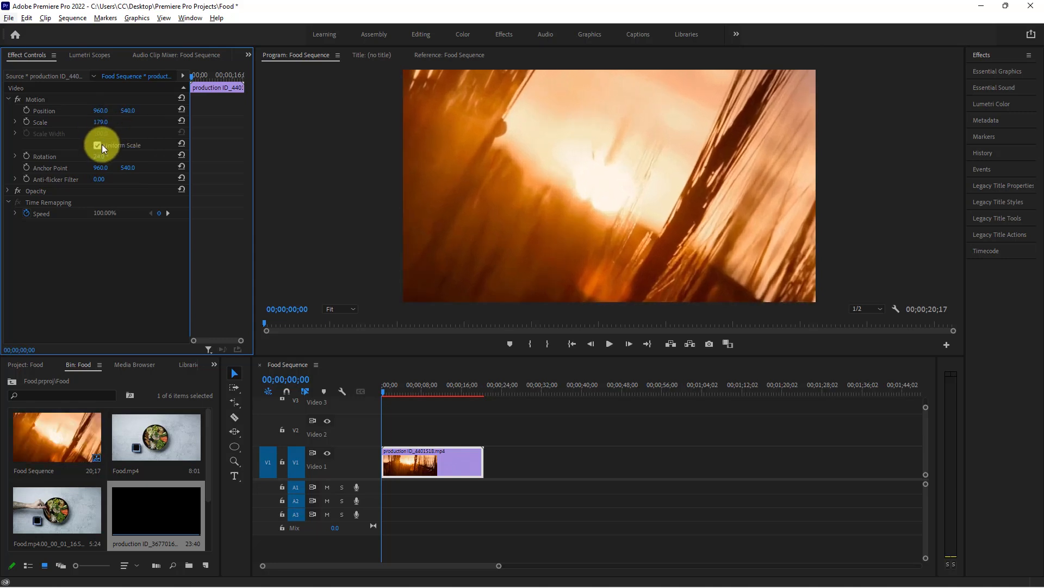
pyautogui.click(182, 155)
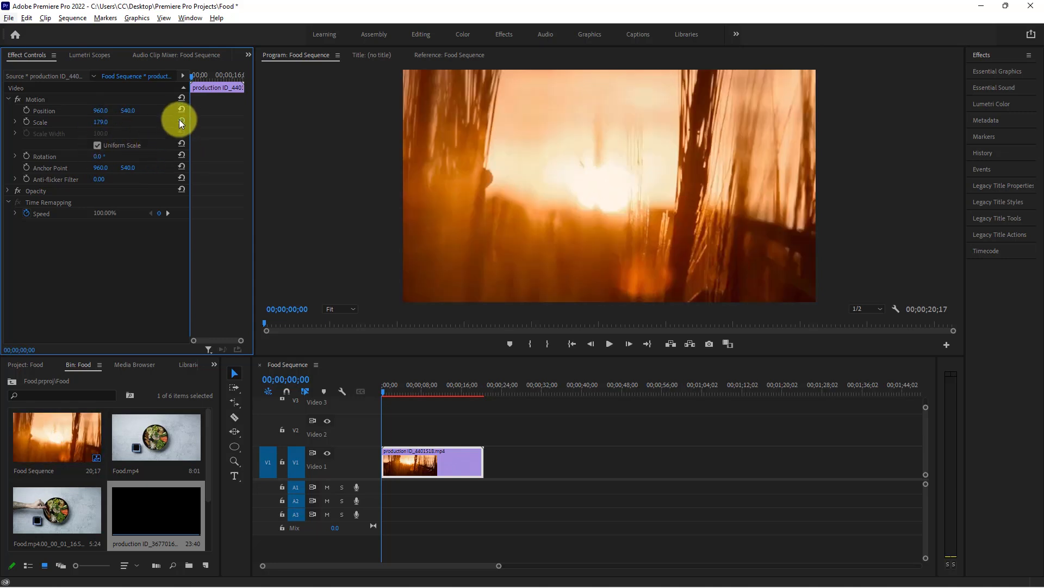
pyautogui.click(182, 120)
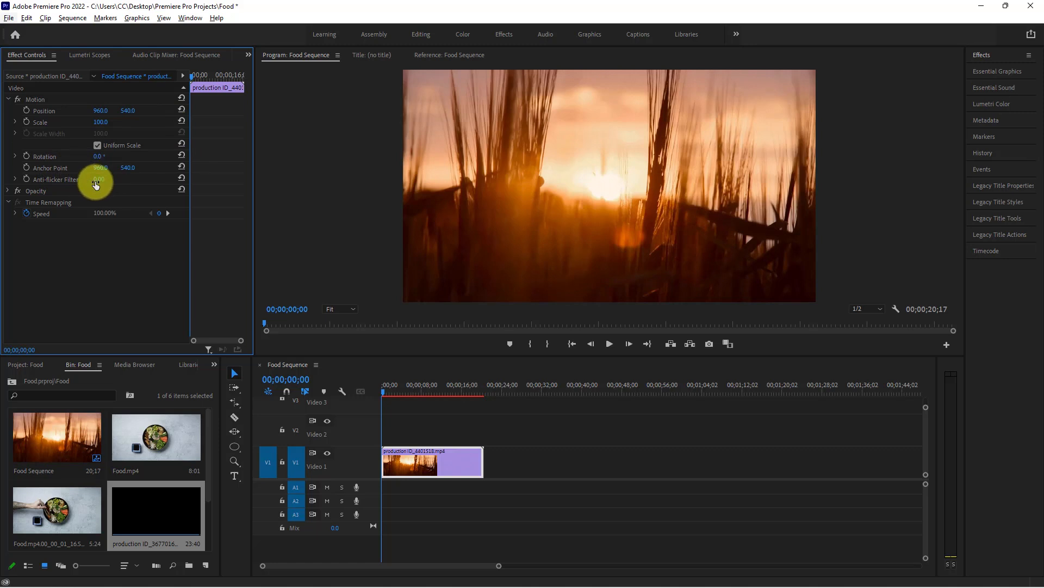
# Try a horizontal Anchor Point value of 988 on the clip and reset the Anchor Point
pyautogui.moveTo(103, 168)
pyautogui.mouseDown()
pyautogui.moveTo(157, 167)
pyautogui.moveTo(117, 166)
pyautogui.mouseUp()
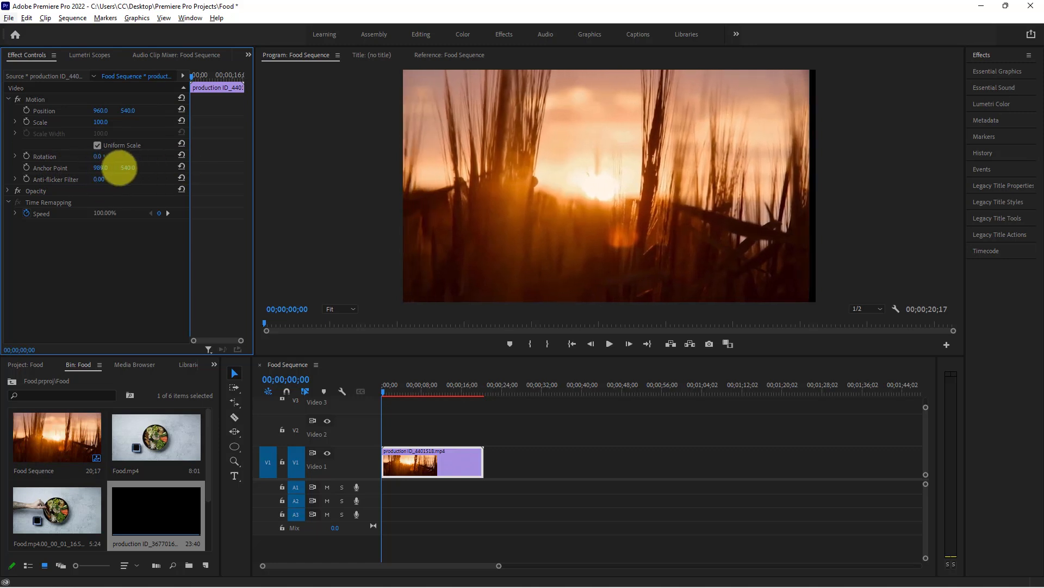
pyautogui.click(182, 165)
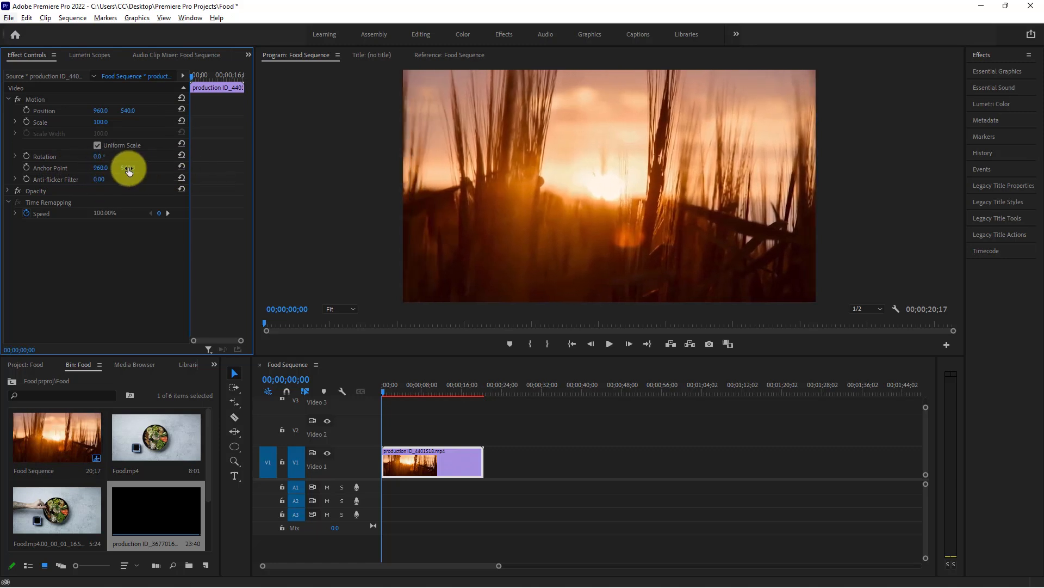
# Expand the Opacity properties in place of Motion, try an opacity of 57%, reset it, and view the blend modes
pyautogui.click(8, 100)
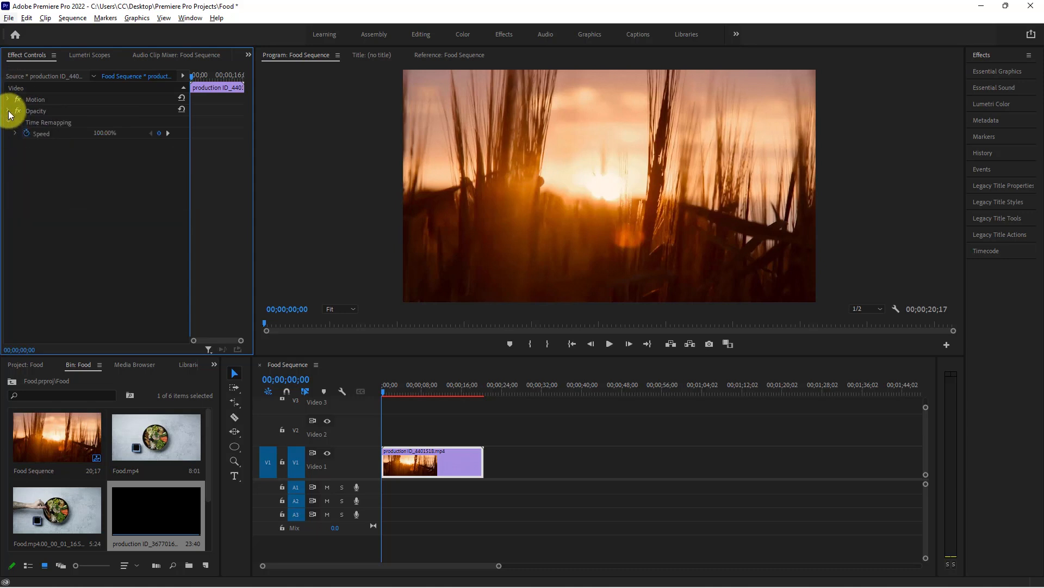
pyautogui.click(8, 111)
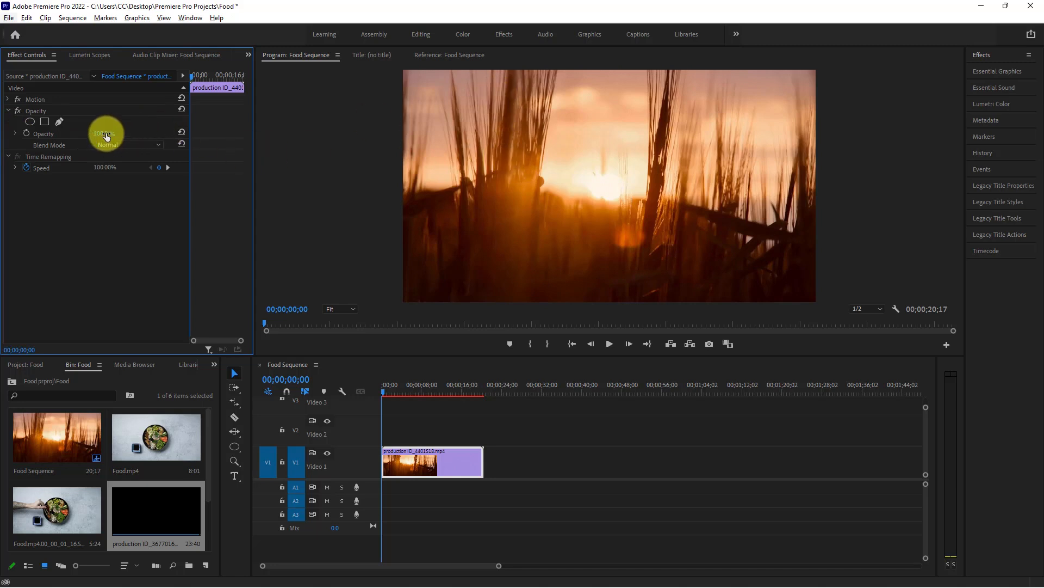
pyautogui.moveTo(105, 133); pyautogui.dragTo(152, 139)
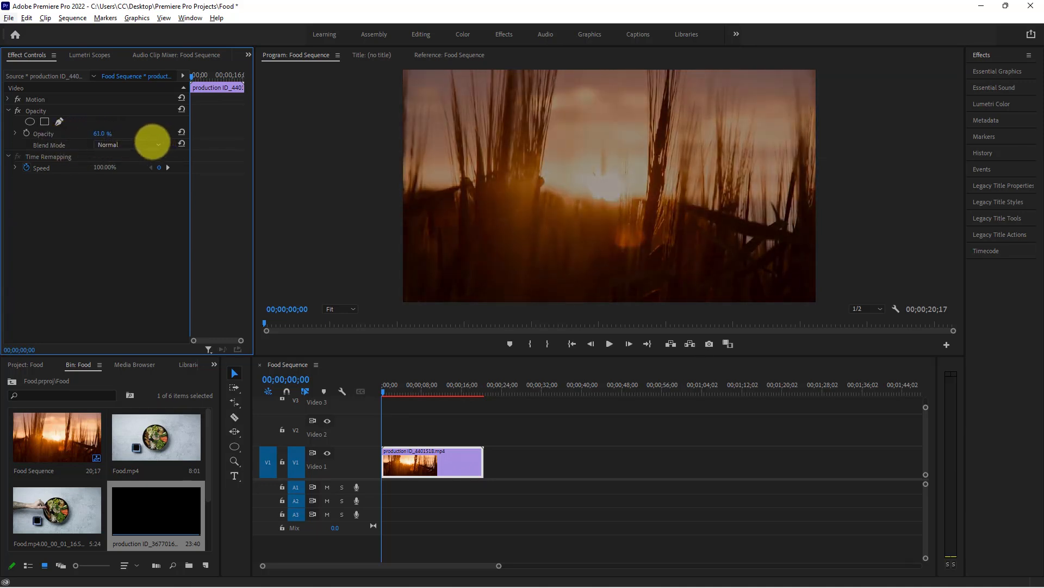
pyautogui.click(184, 132)
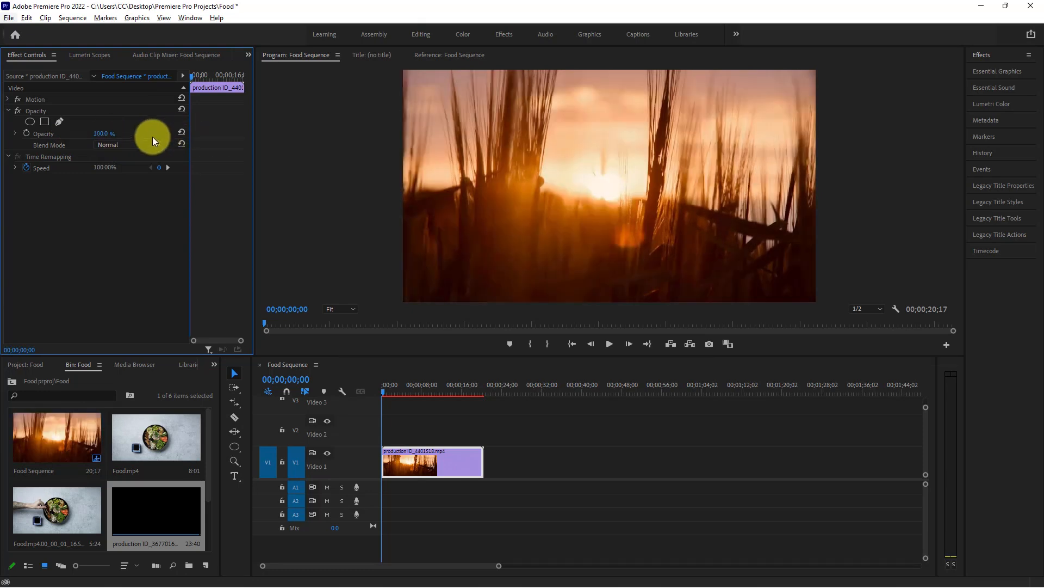
pyautogui.click(151, 141)
pyautogui.click(151, 141)
# Widen the keyframe timeline area of the Effect Controls and move the playhead to 00;00;13;19
pyautogui.moveTo(379, 386)
pyautogui.mouseDown()
pyautogui.moveTo(458, 390)
pyautogui.moveTo(389, 392)
pyautogui.mouseUp()
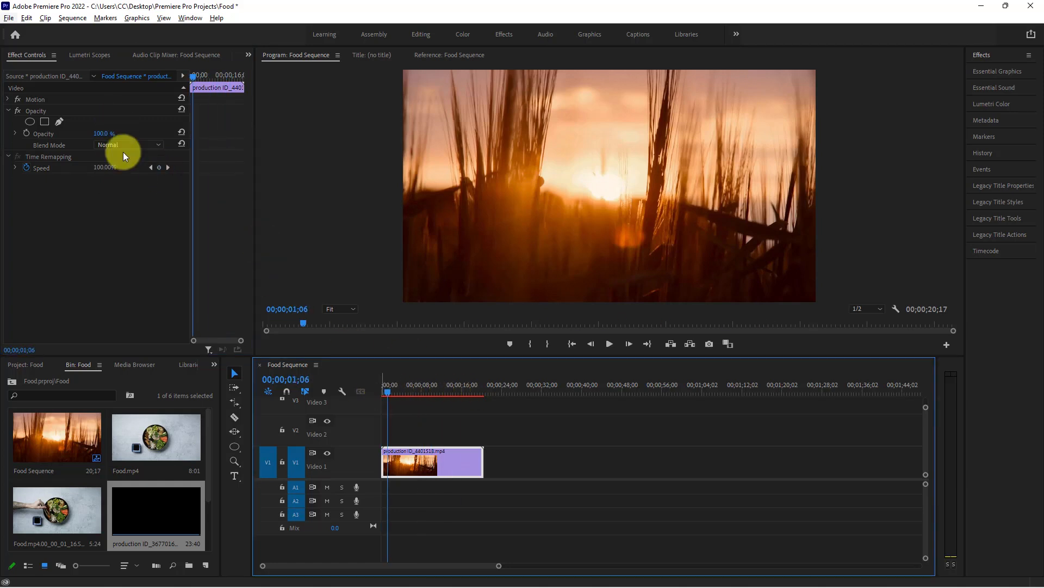
pyautogui.moveTo(188, 111); pyautogui.dragTo(143, 107)
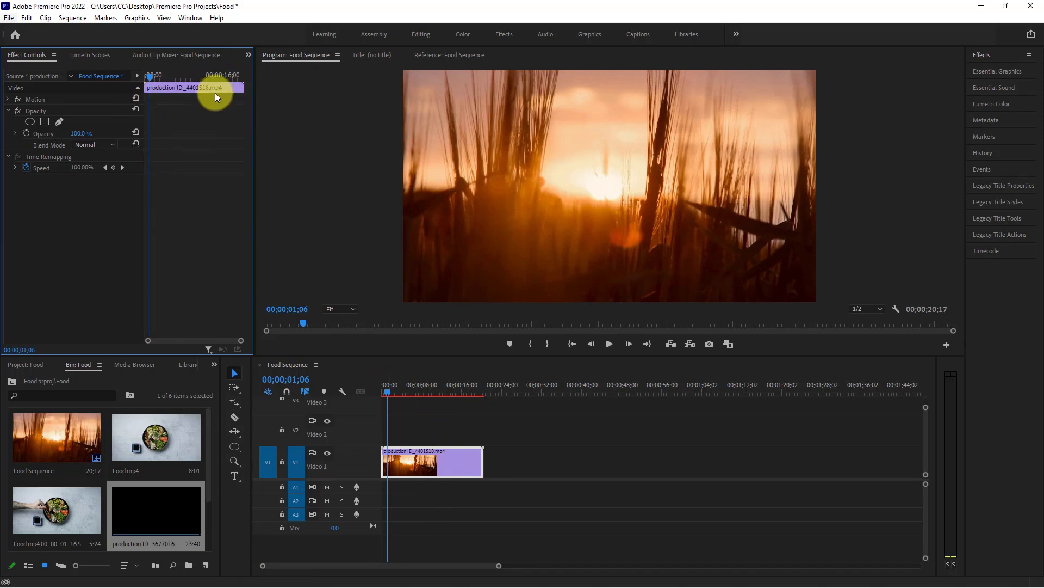
pyautogui.moveTo(150, 76); pyautogui.dragTo(210, 79)
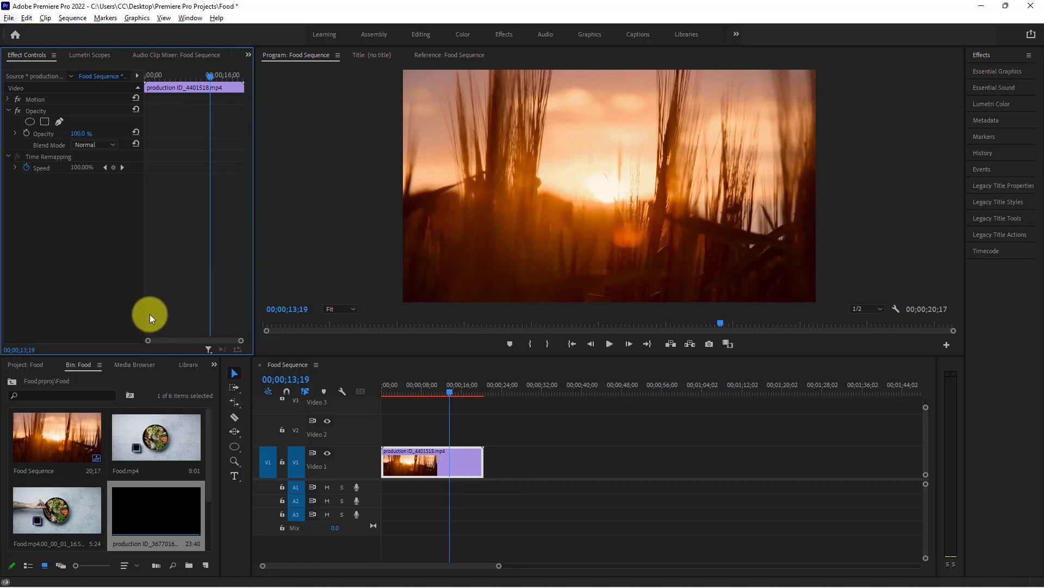
# Remove the Motion, Opacity and Time Remapping attributes from the clip
pyautogui.click(54, 55)
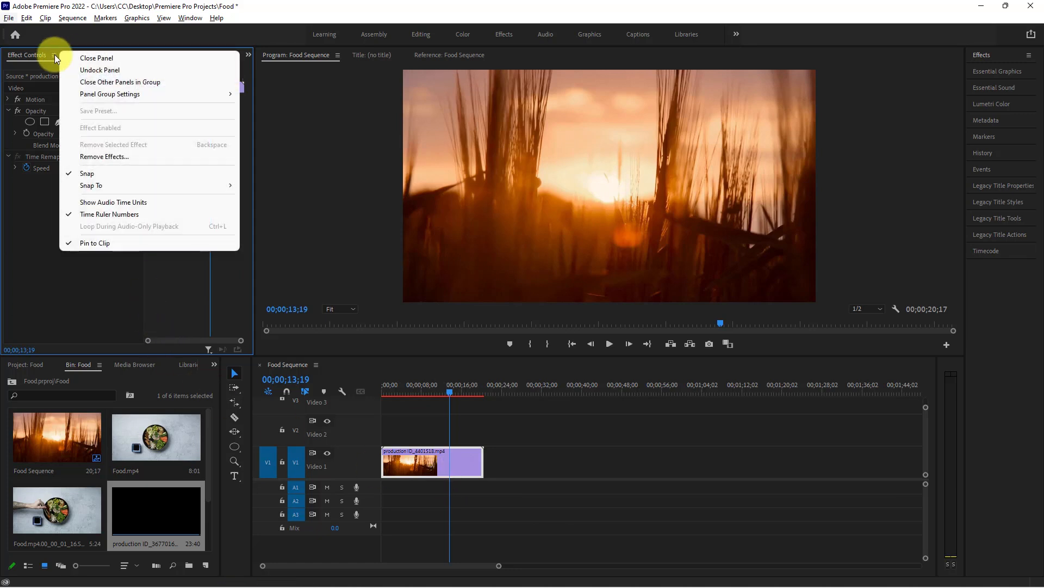
pyautogui.click(24, 263)
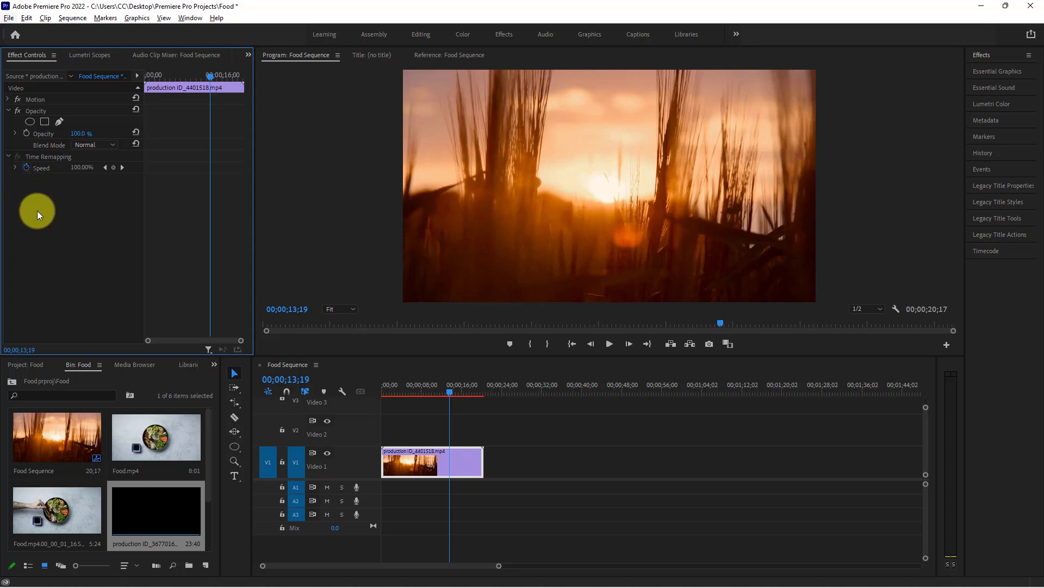
pyautogui.click(54, 55)
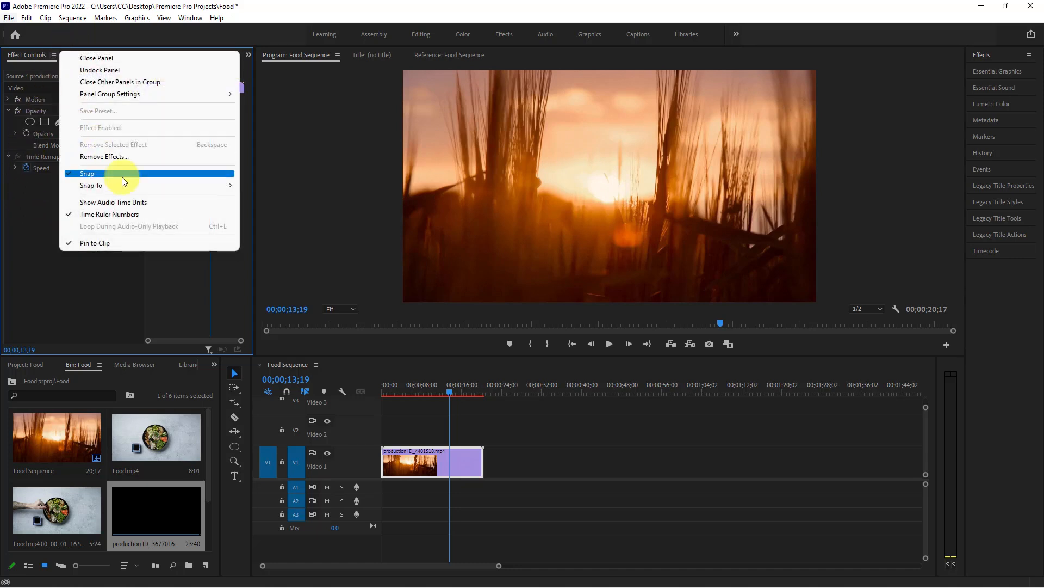
pyautogui.click(125, 157)
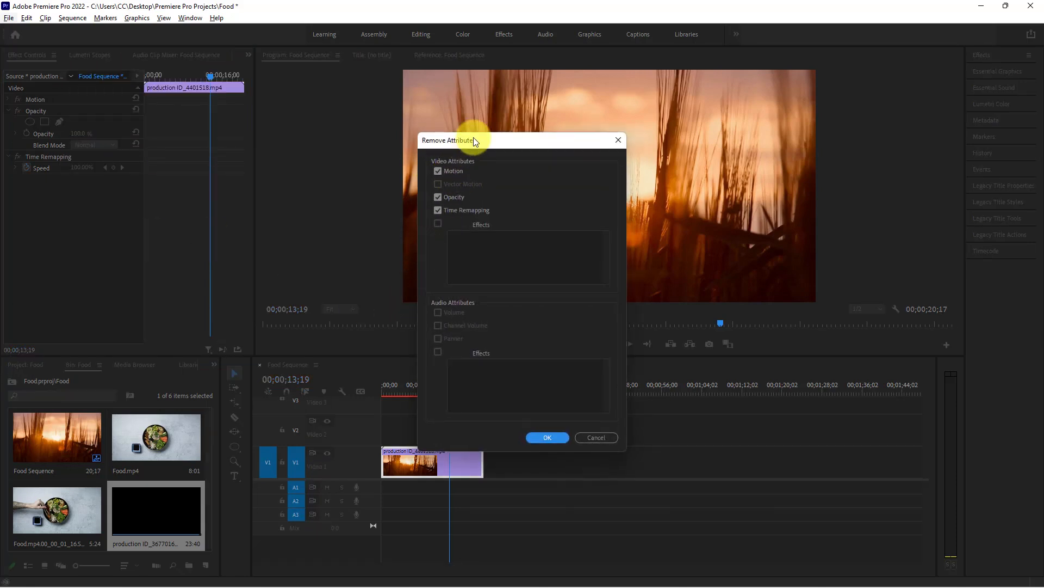
pyautogui.moveTo(474, 140); pyautogui.dragTo(481, 84)
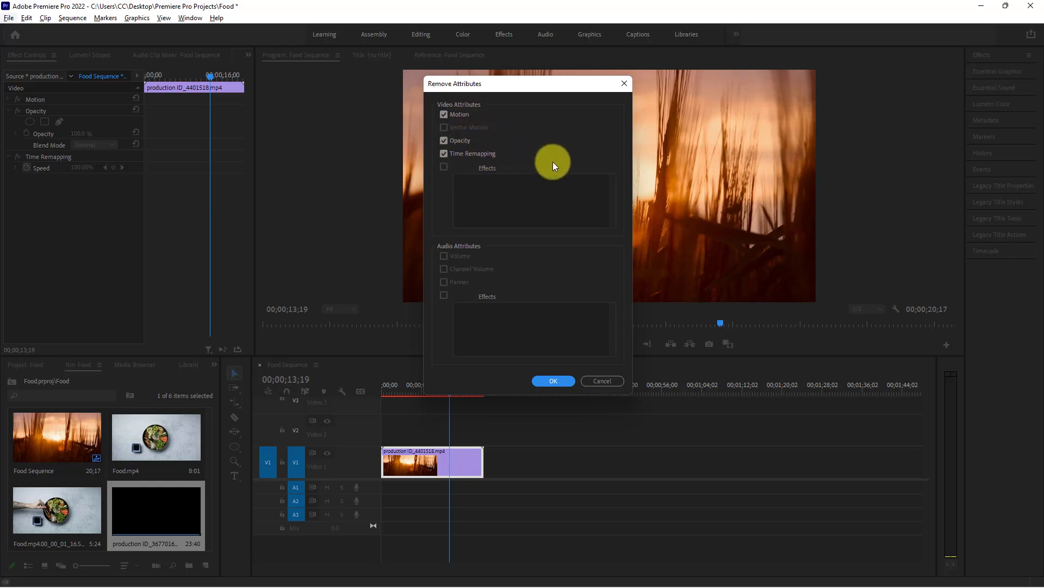
pyautogui.click(545, 382)
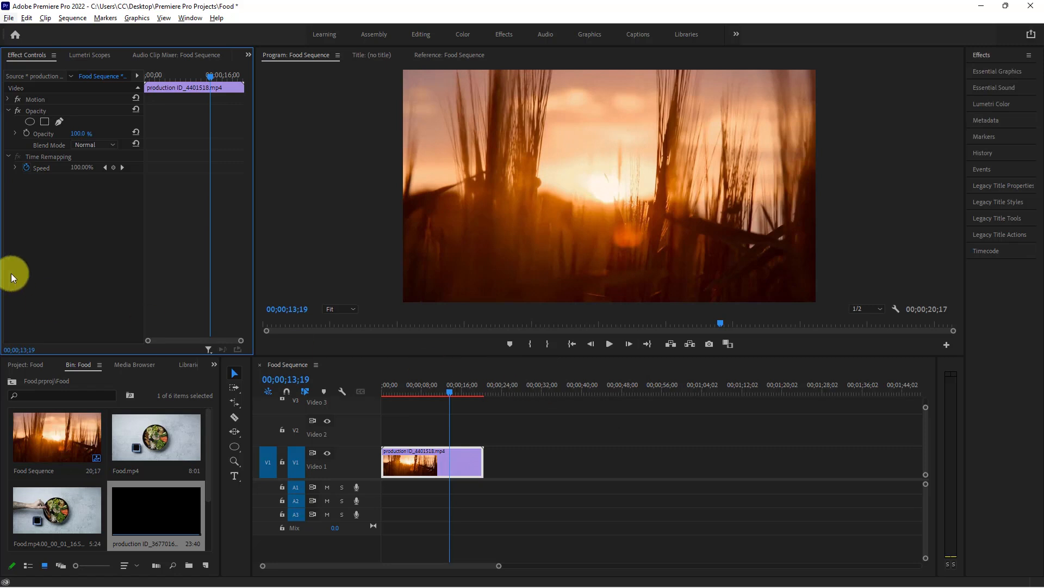